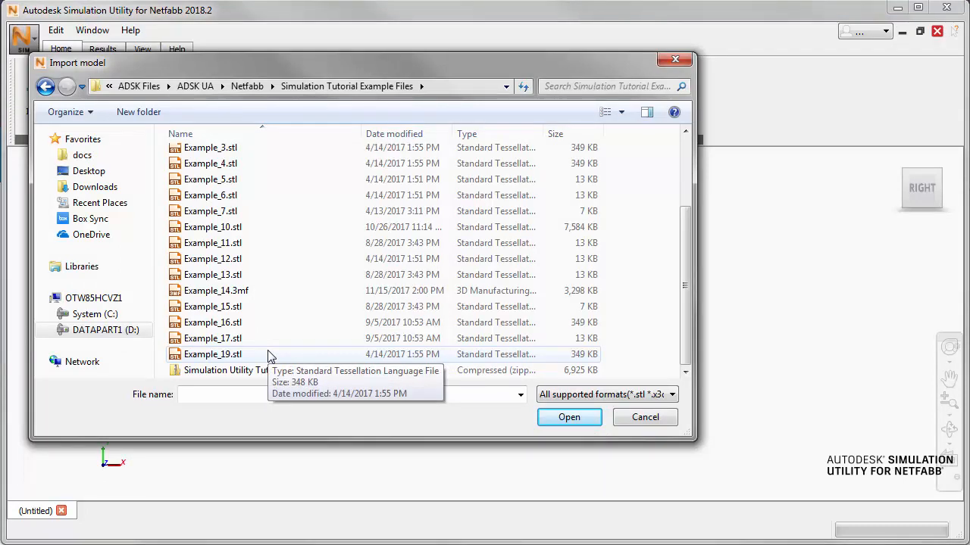
# - Import Example_19.stl as a part, with millimeters as the converted units
pyautogui.click(270, 354)
pyautogui.click(549, 417)
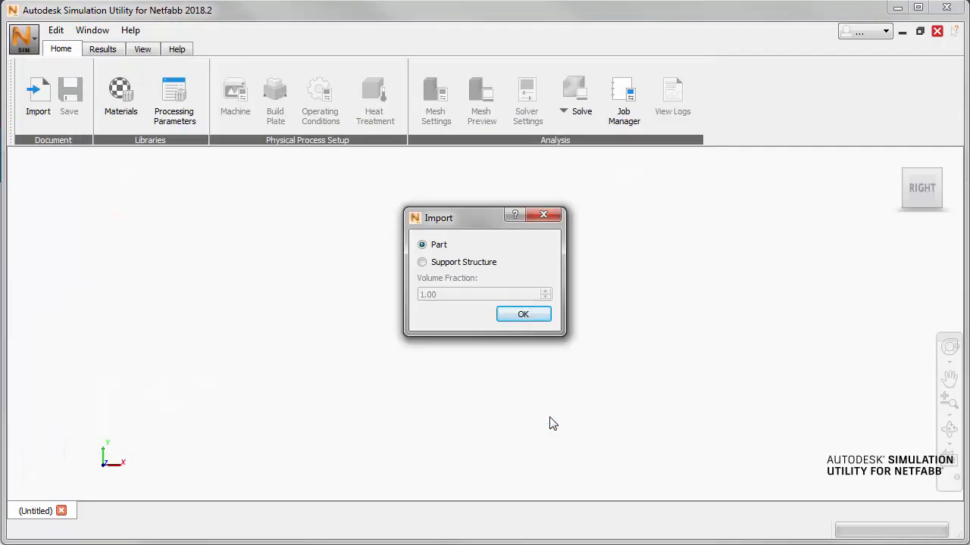
pyautogui.click(524, 315)
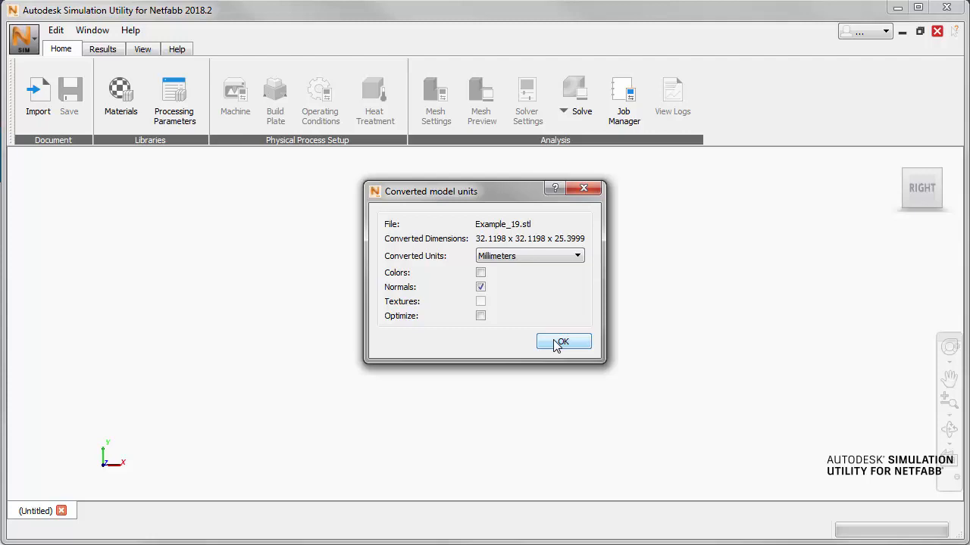
pyautogui.click(561, 343)
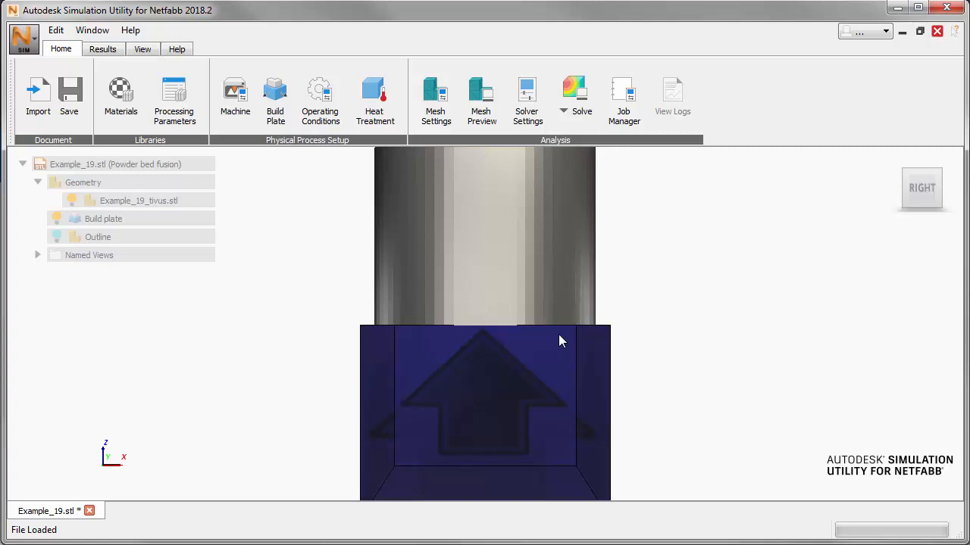
# - Set the machine's processing parameters to Inconel 718 (250 W, 850 mm/s, 40 µm layers)
pyautogui.click(236, 91)
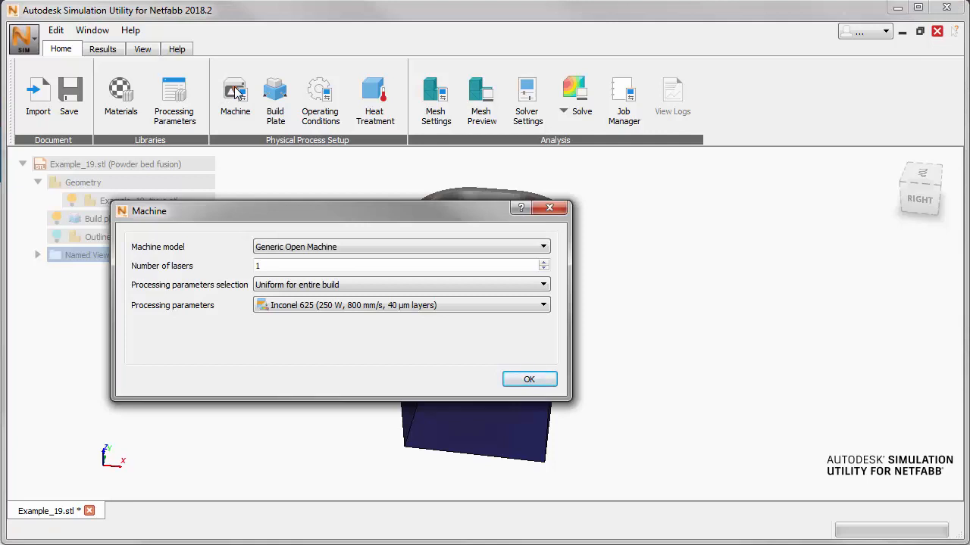
pyautogui.click(543, 305)
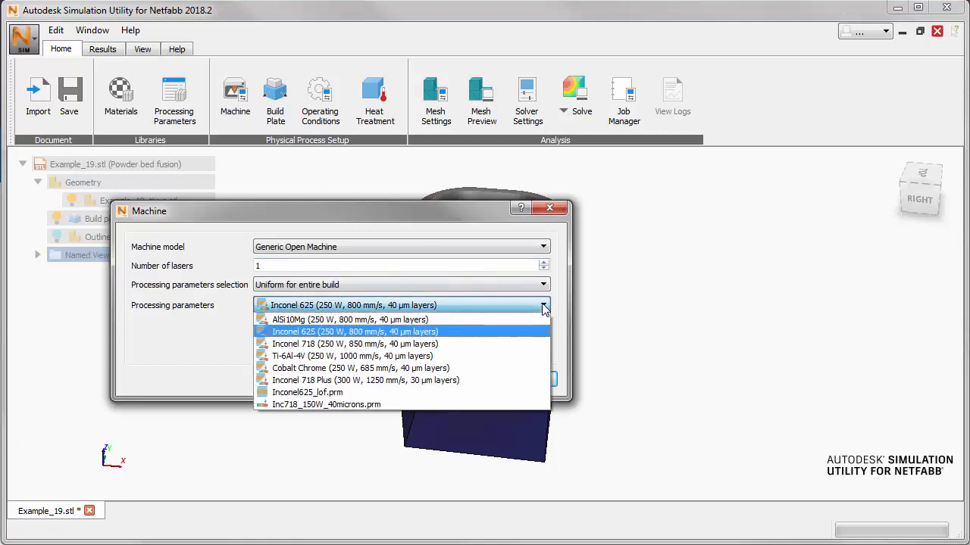
pyautogui.click(479, 345)
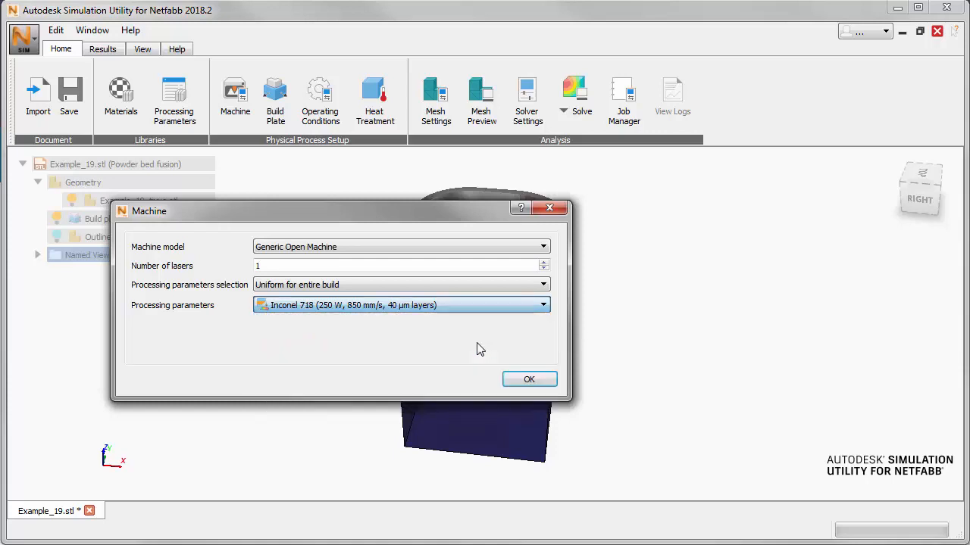
pyautogui.click(529, 379)
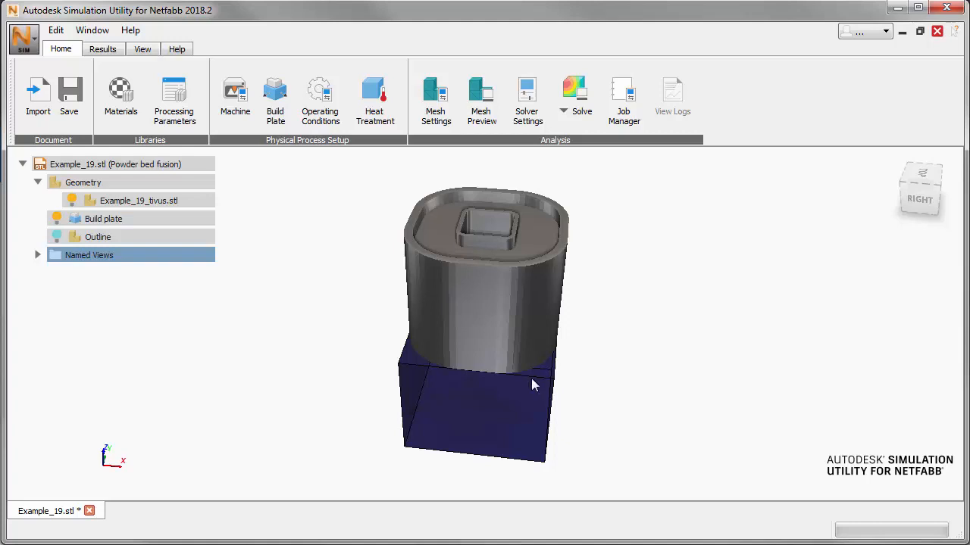
# - Turn off matching the build plate to the part deposition material and assign SAE 304 to the plate
pyautogui.click(275, 94)
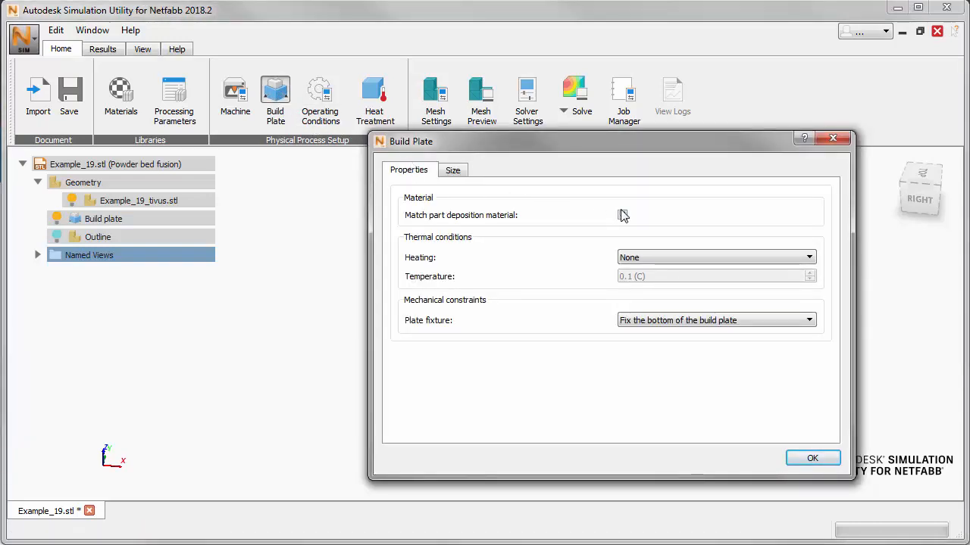
pyautogui.click(622, 216)
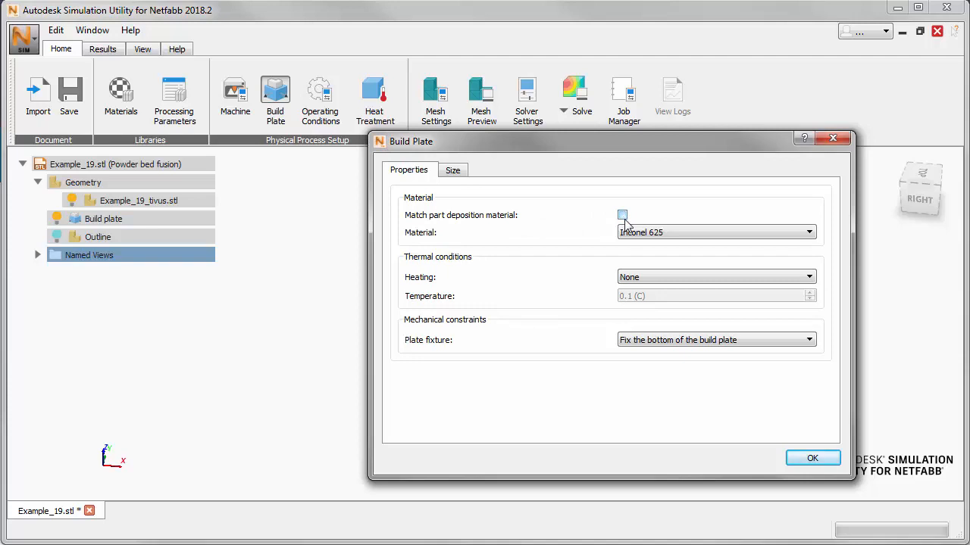
pyautogui.click(809, 235)
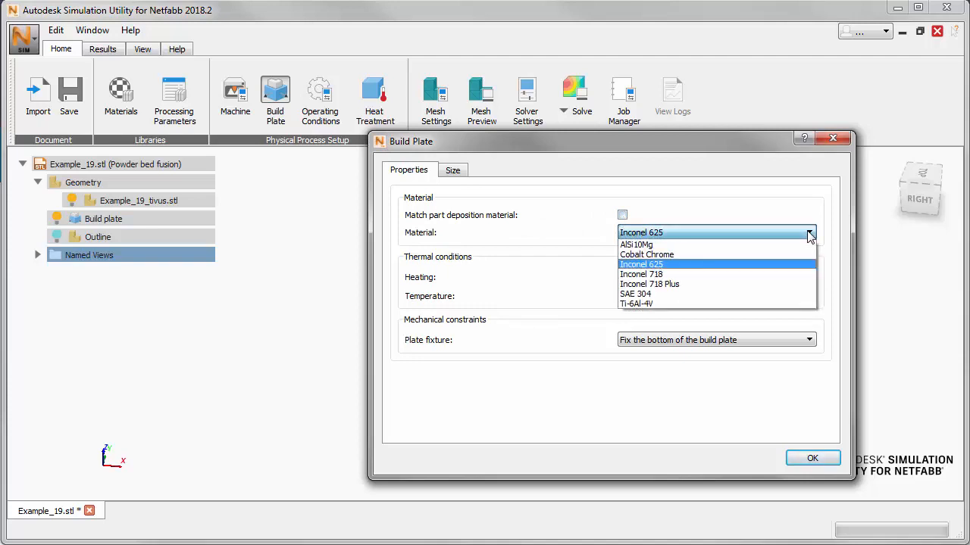
pyautogui.click(691, 295)
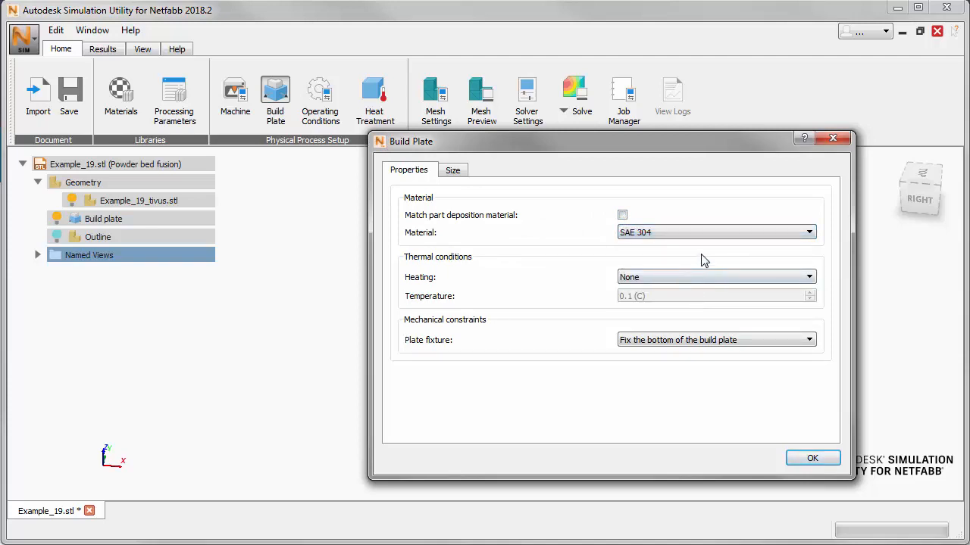
# - Set the build plate heating to a controlled temperature of 160 °C
pyautogui.click(811, 281)
pyautogui.click(776, 308)
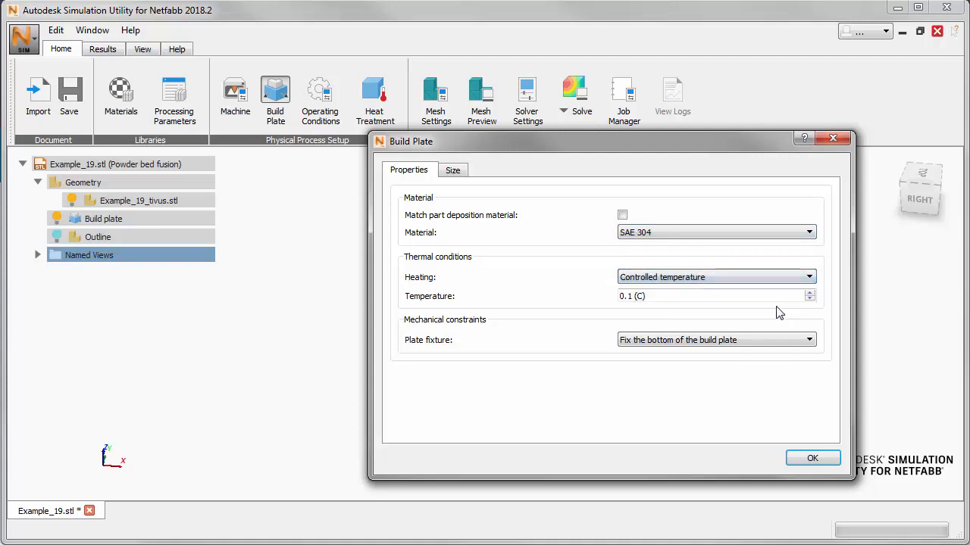
pyautogui.moveTo(619, 296); pyautogui.dragTo(633, 297)
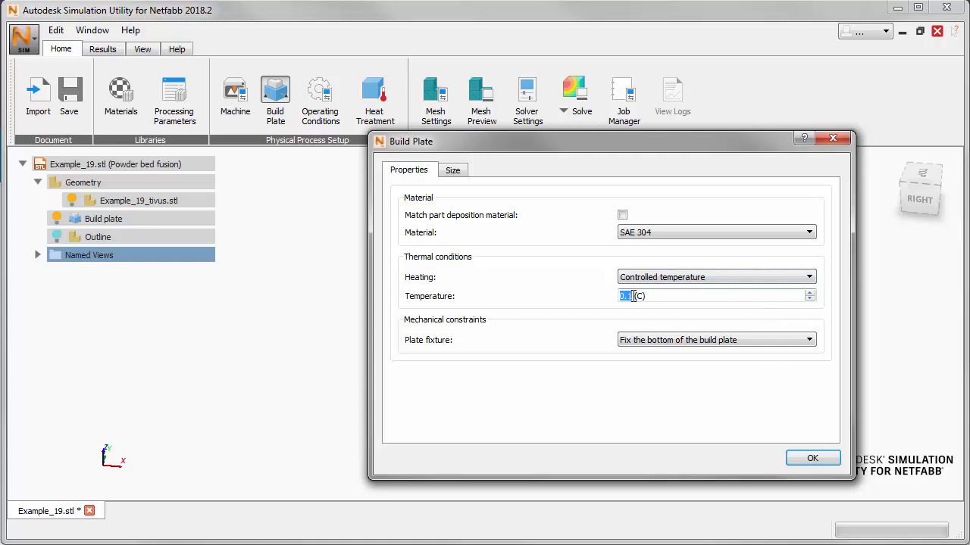
pyautogui.write('160')
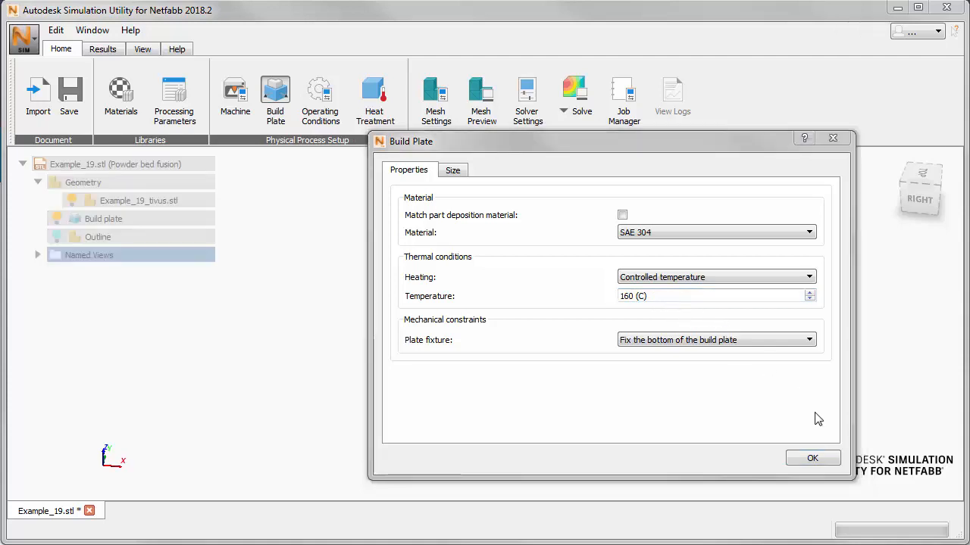
pyautogui.click(812, 459)
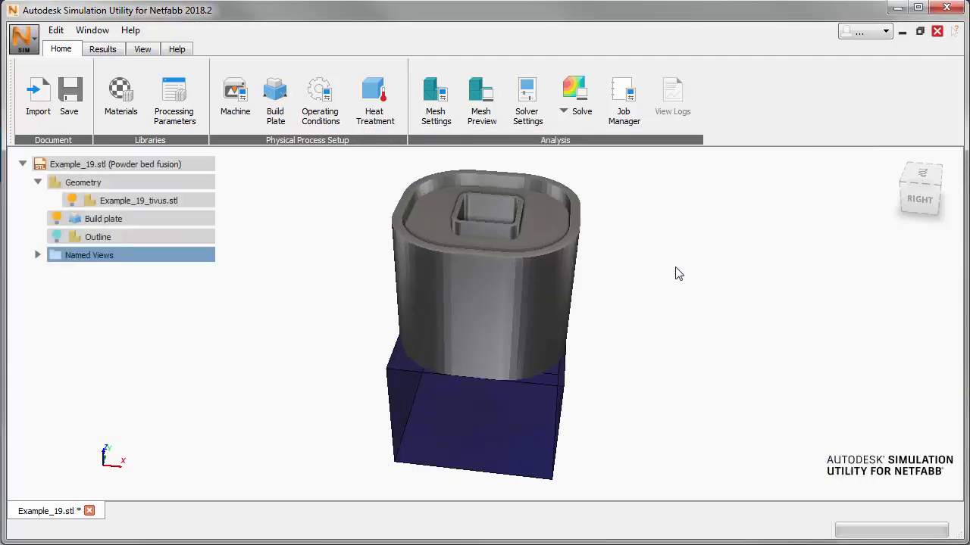
# - Configure the mesh as layer based with 1 coarsening generation and 5 layers per element
pyautogui.click(435, 95)
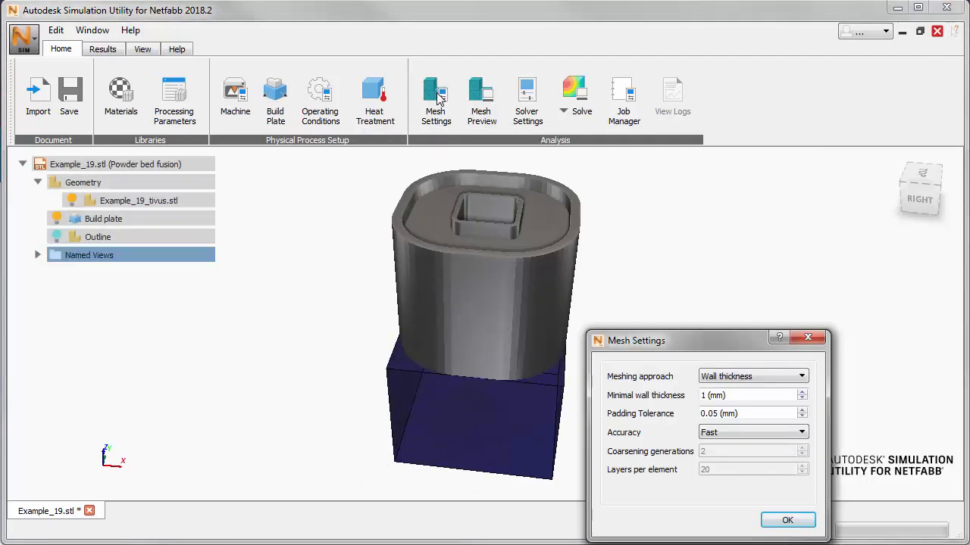
pyautogui.click(795, 331)
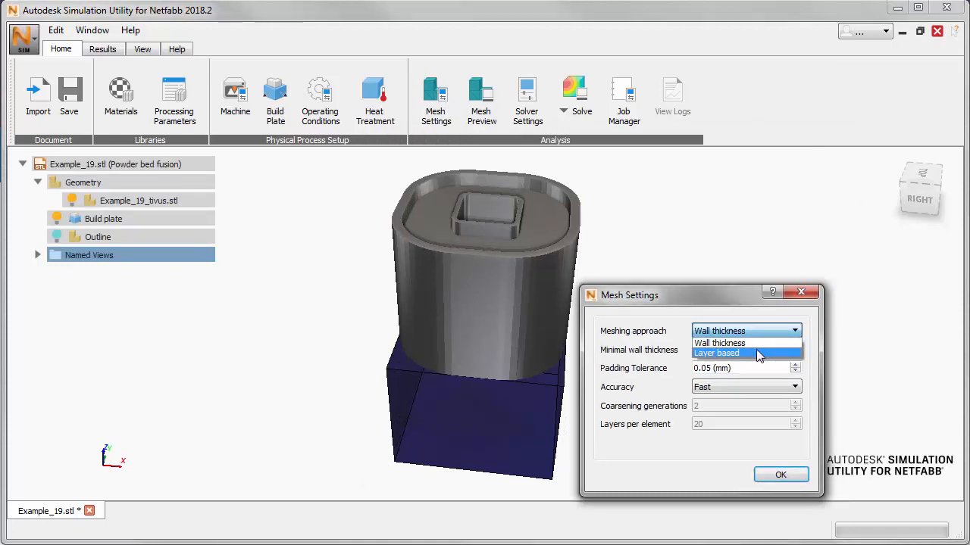
pyautogui.click(756, 353)
pyautogui.click(795, 411)
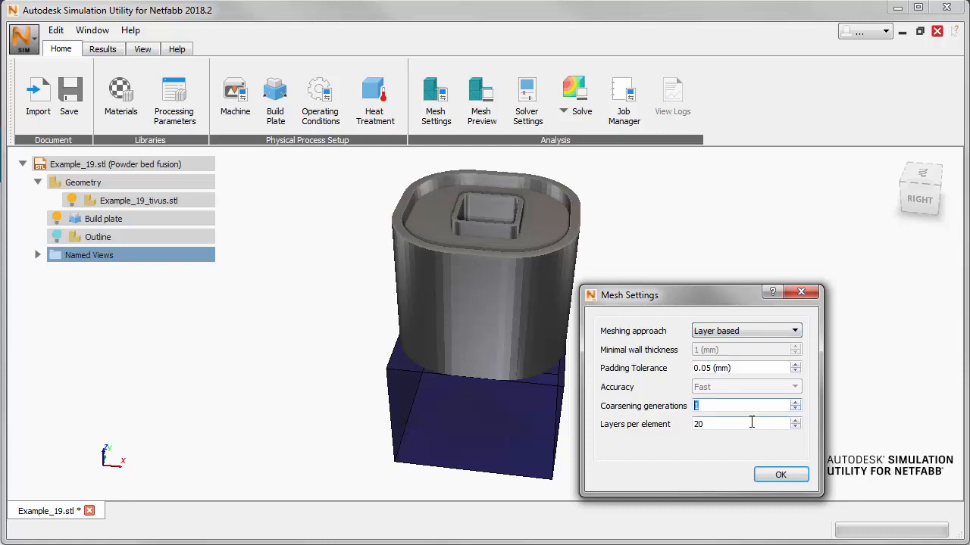
pyautogui.moveTo(697, 426); pyautogui.dragTo(703, 426)
pyautogui.write('5')
pyautogui.click(780, 475)
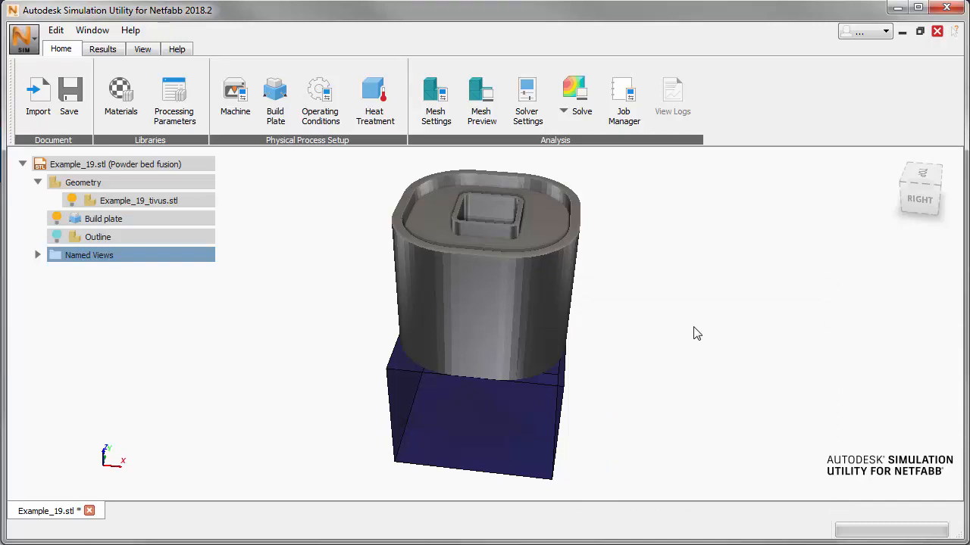
# - Solve the simulation, saving the project as Example_19 in the Simulation Tutorial Example Files folder
pyautogui.click(574, 90)
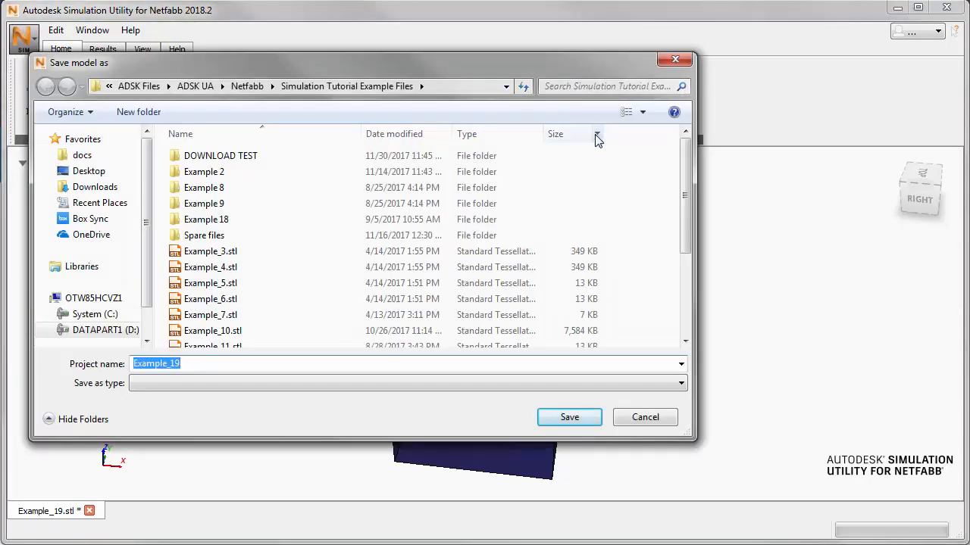
pyautogui.click(576, 421)
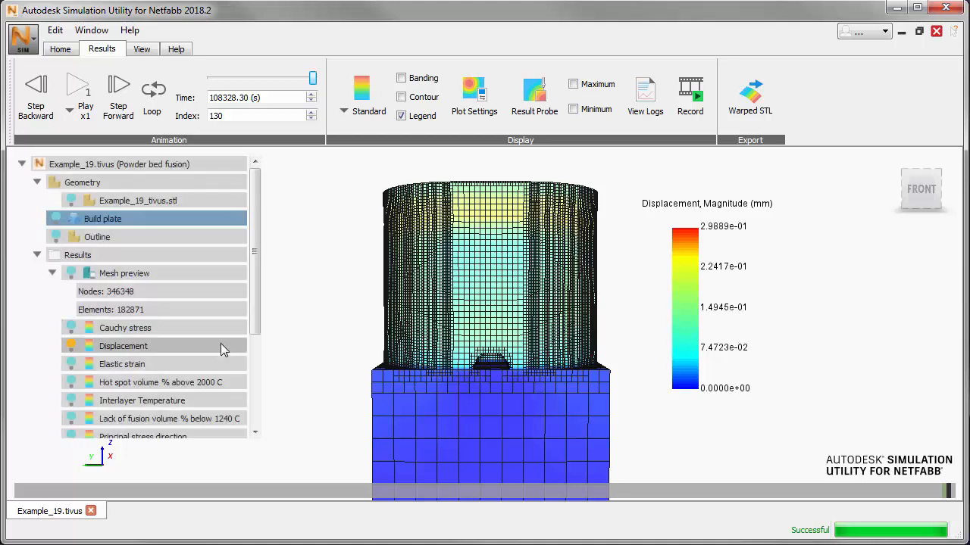
# - Change the displacement result plot to show the X component
pyautogui.click(472, 92)
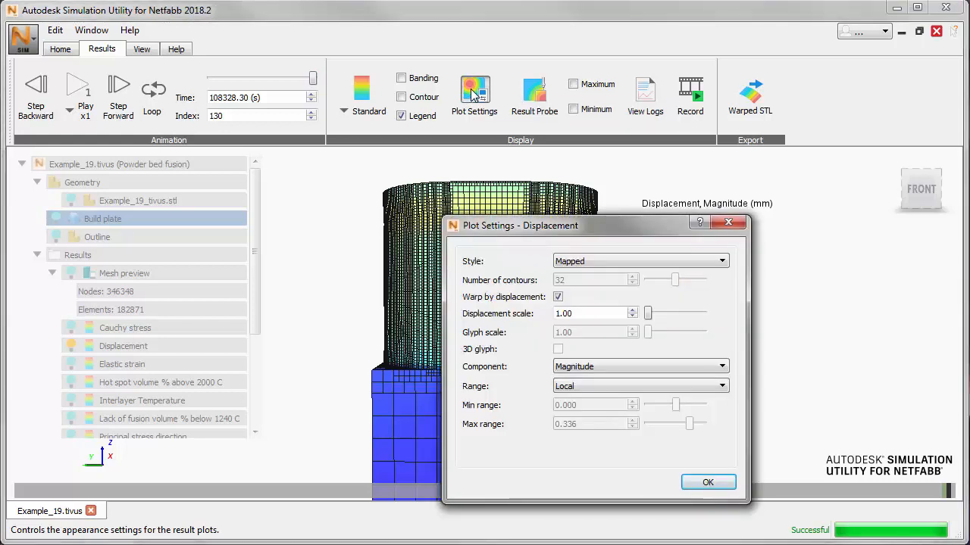
pyautogui.click(722, 368)
pyautogui.click(641, 379)
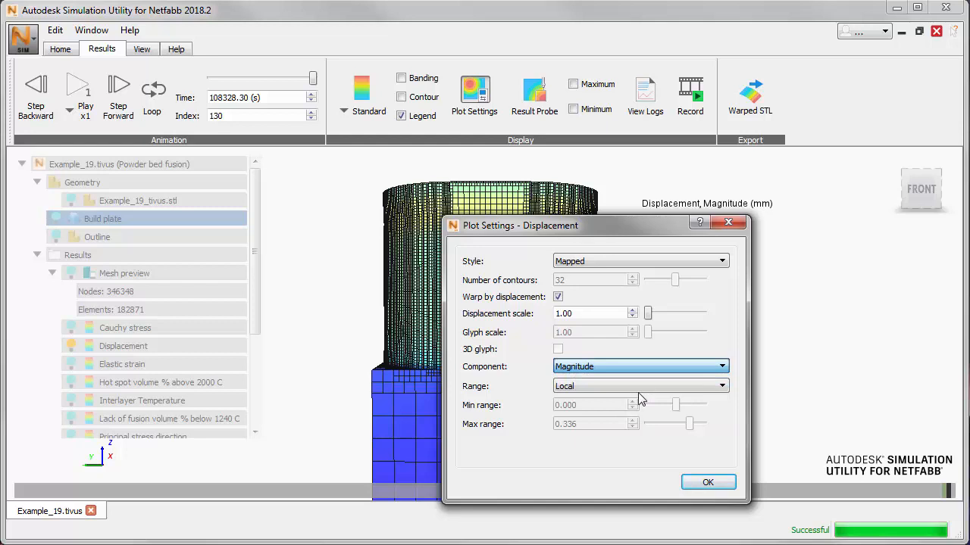
pyautogui.click(704, 483)
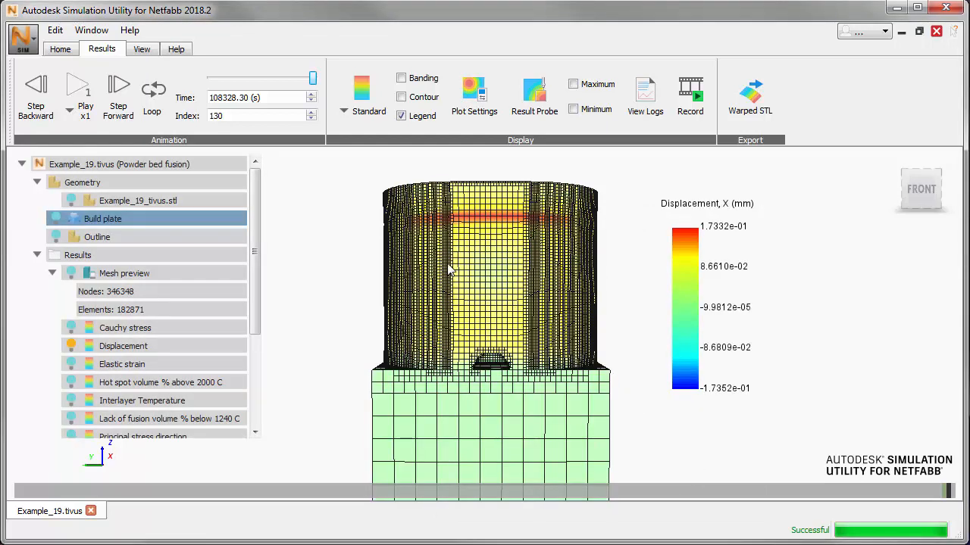
# - Go back to result index 127 and advance one increment at a time to index 130 to examine the X displacement
pyautogui.moveTo(313, 79); pyautogui.dragTo(311, 79)
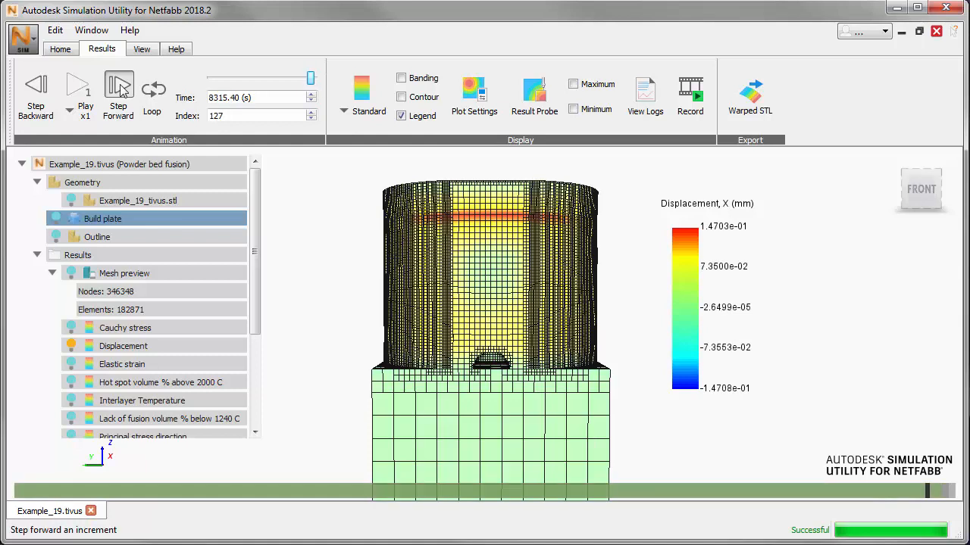
pyautogui.click(119, 87)
pyautogui.click(119, 87)
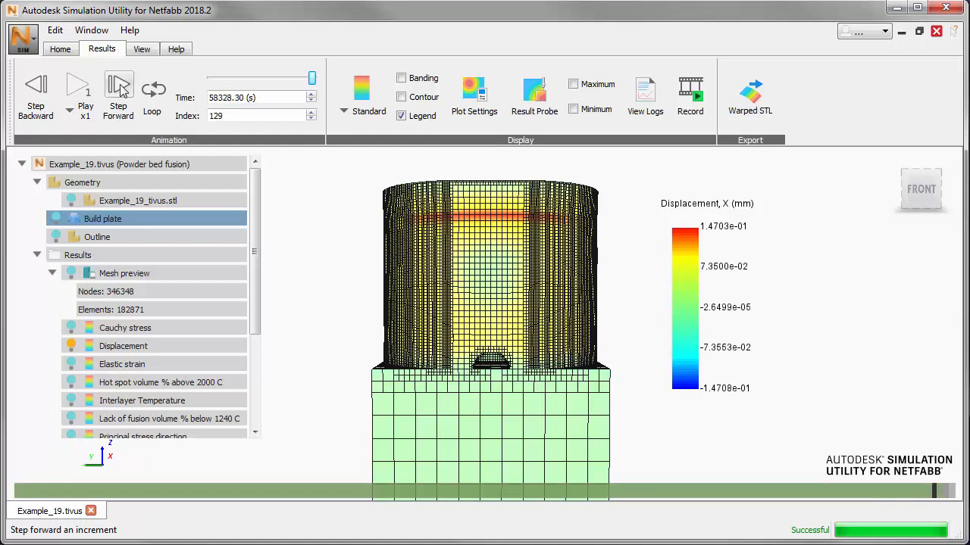
pyautogui.click(119, 87)
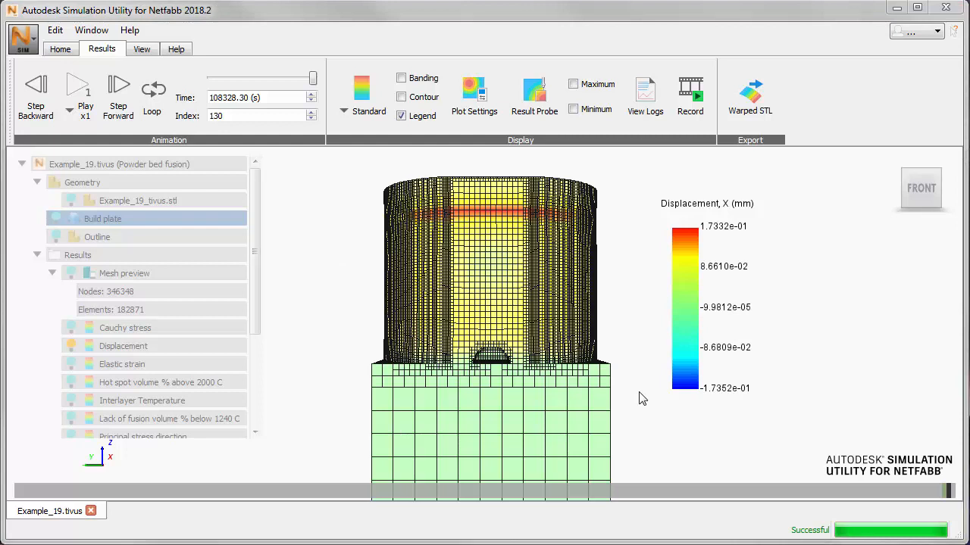
# - Create a scaled copy of the Inconel 718 (250 W, 850 mm/s, 40 µm layers) processing parameters with a scale factor of 2.35
pyautogui.click(60, 50)
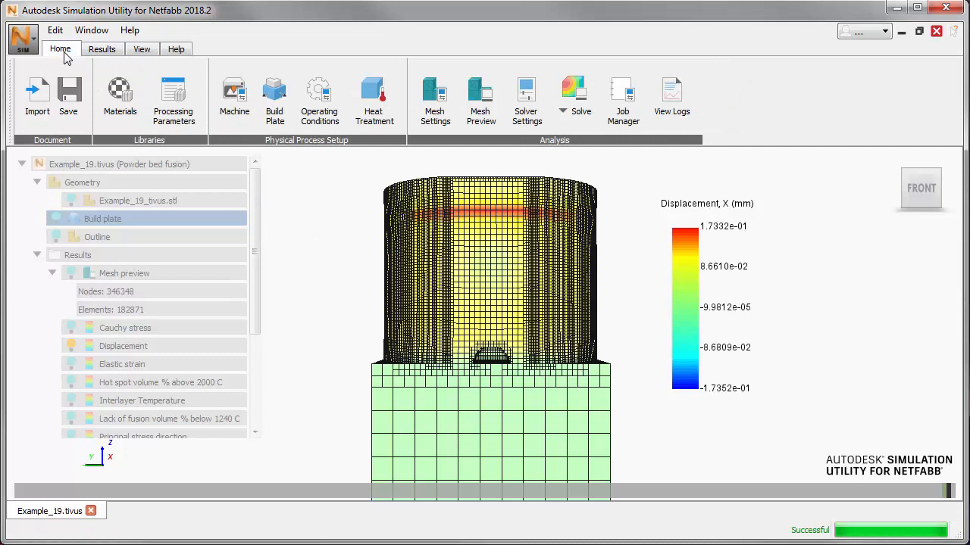
pyautogui.click(174, 97)
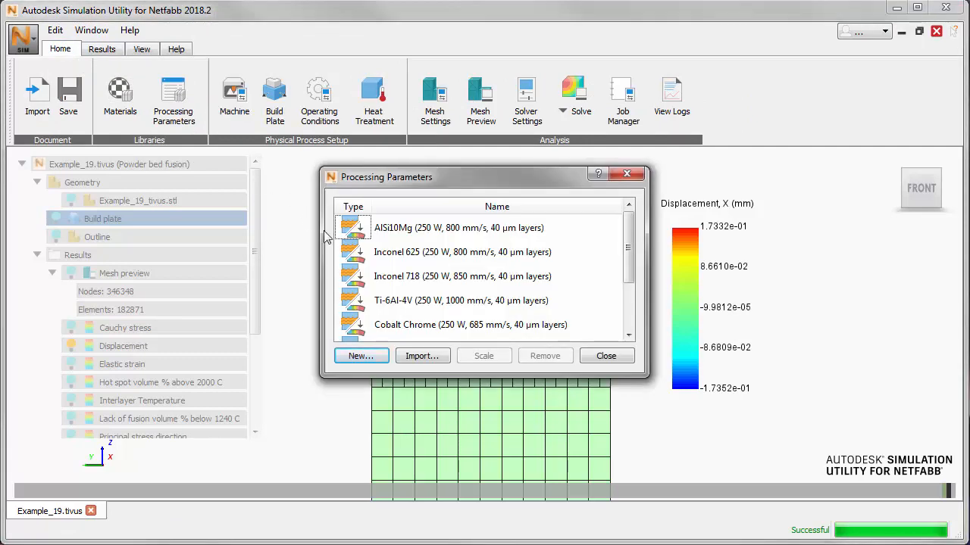
pyautogui.click(562, 281)
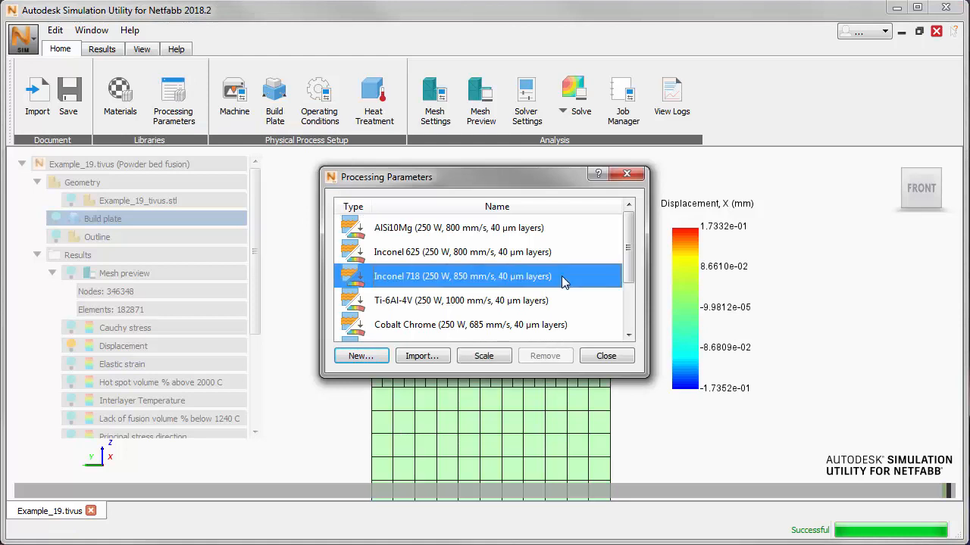
pyautogui.click(484, 356)
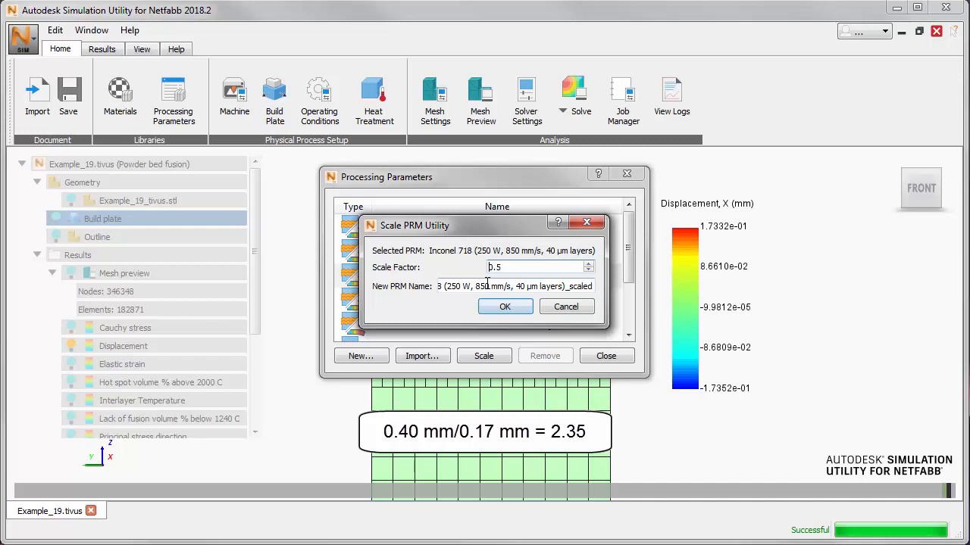
pyautogui.moveTo(489, 267); pyautogui.dragTo(508, 267)
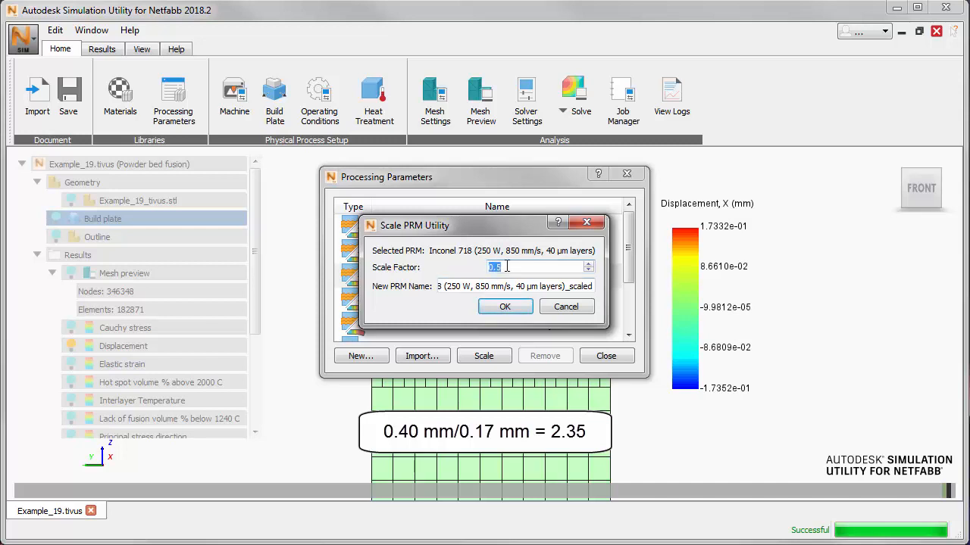
pyautogui.write('2.35')
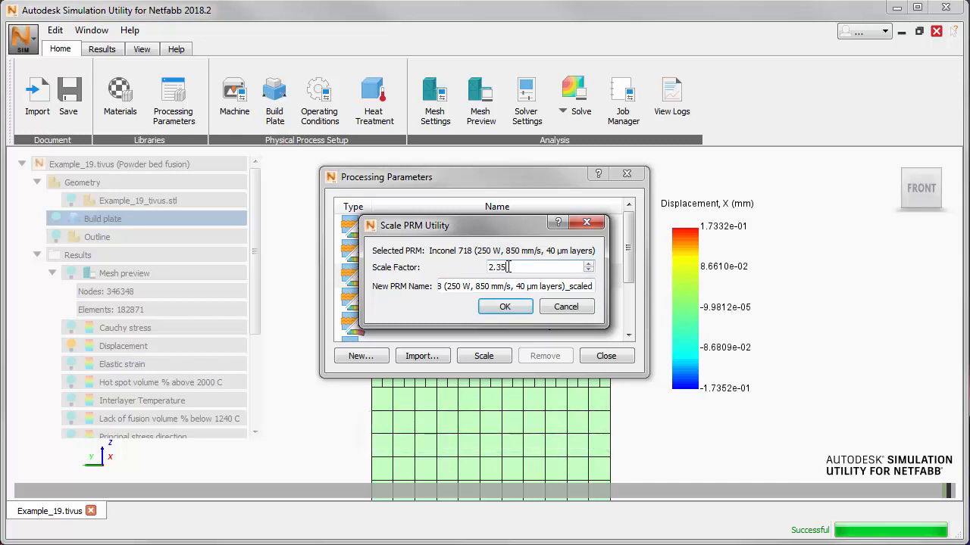
pyautogui.click(505, 307)
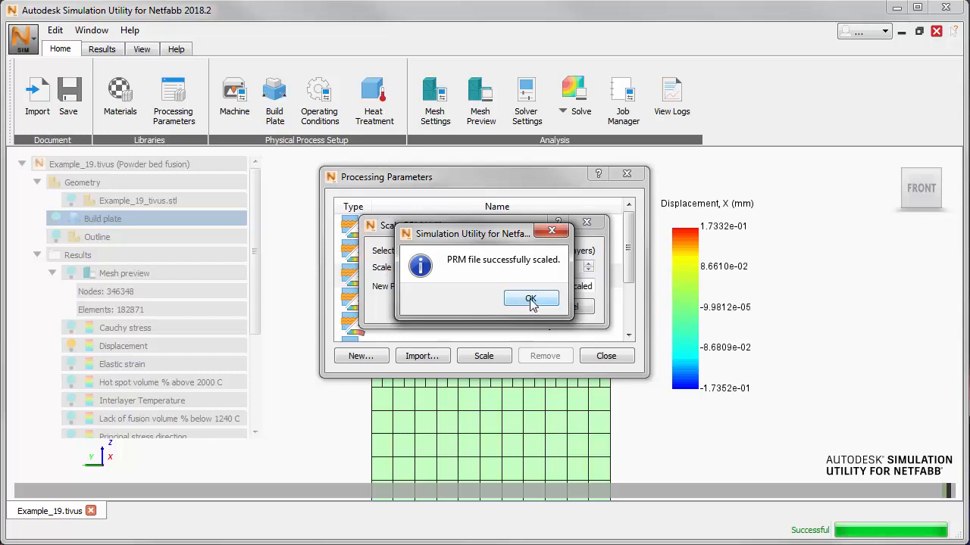
pyautogui.click(531, 299)
pyautogui.scroll(-3, 628, 303)
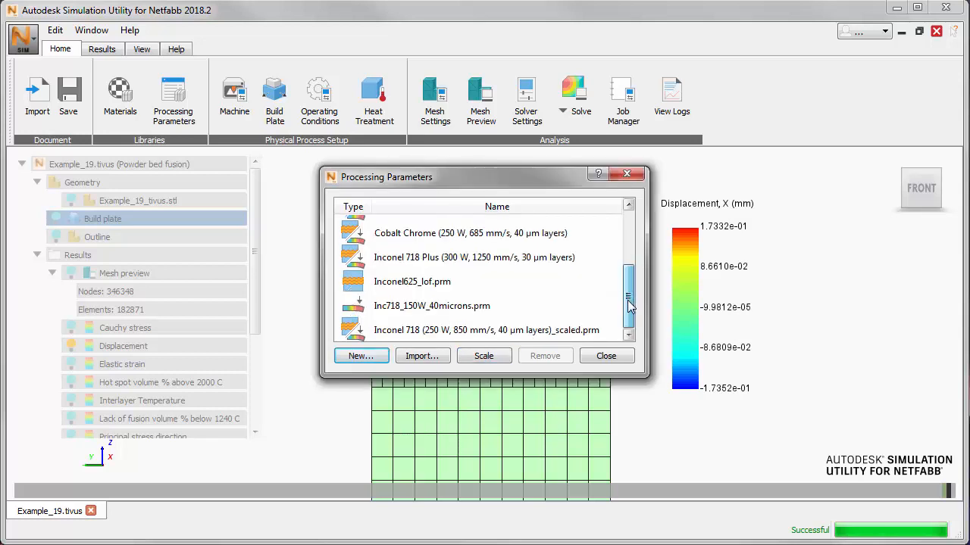
# - Assign the scaled Inconel 718 (250 W, 850 mm/s, 40 µm layers) processing parameters to the machine and re-solve the simulation, replacing the existing results
pyautogui.click(609, 333)
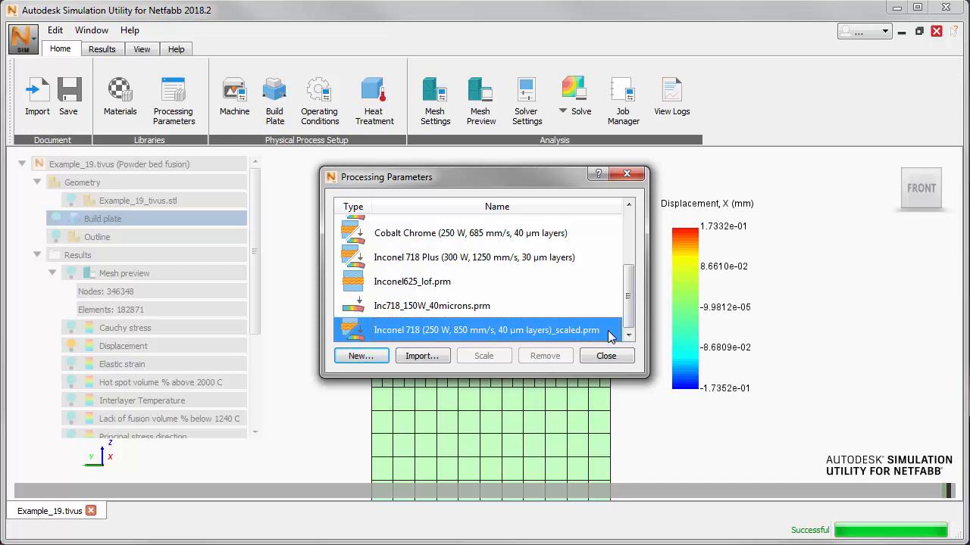
pyautogui.click(621, 356)
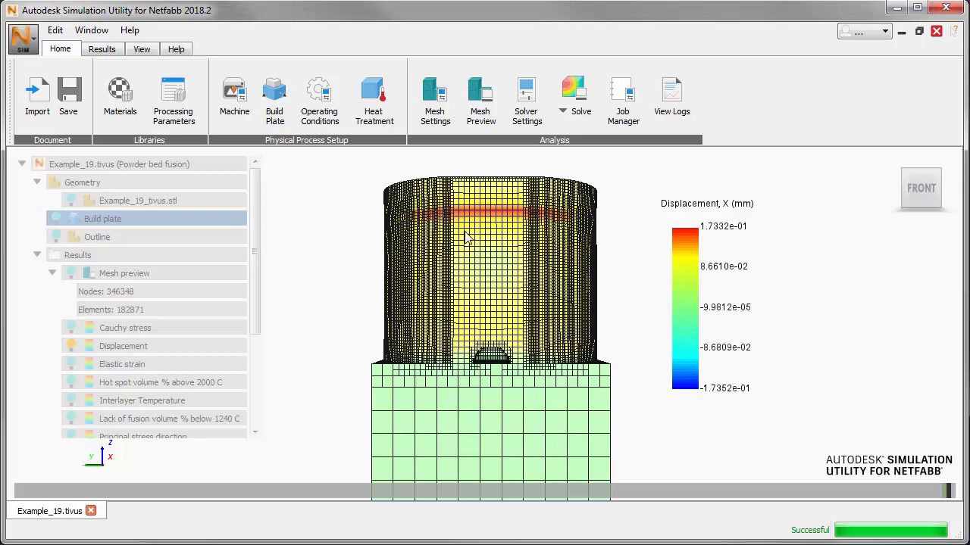
pyautogui.click(237, 92)
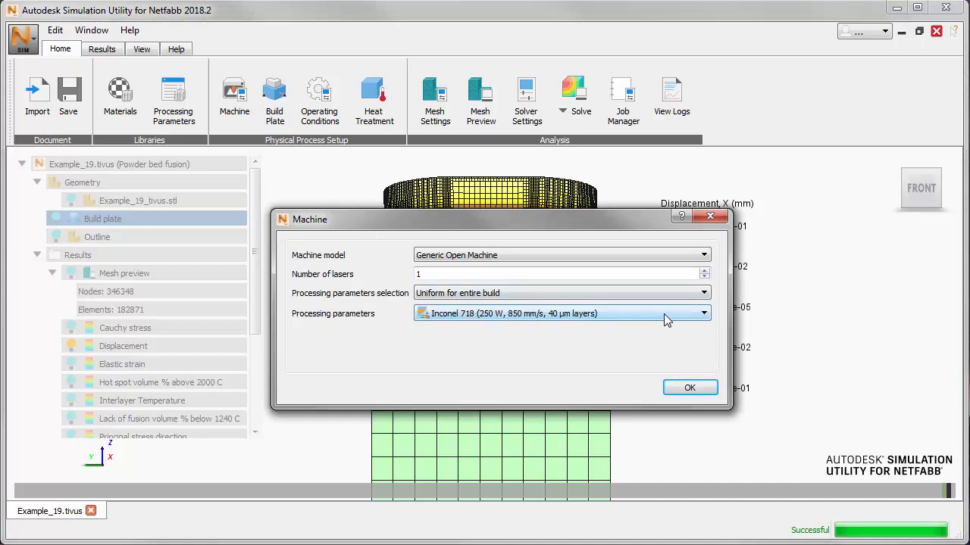
pyautogui.click(703, 315)
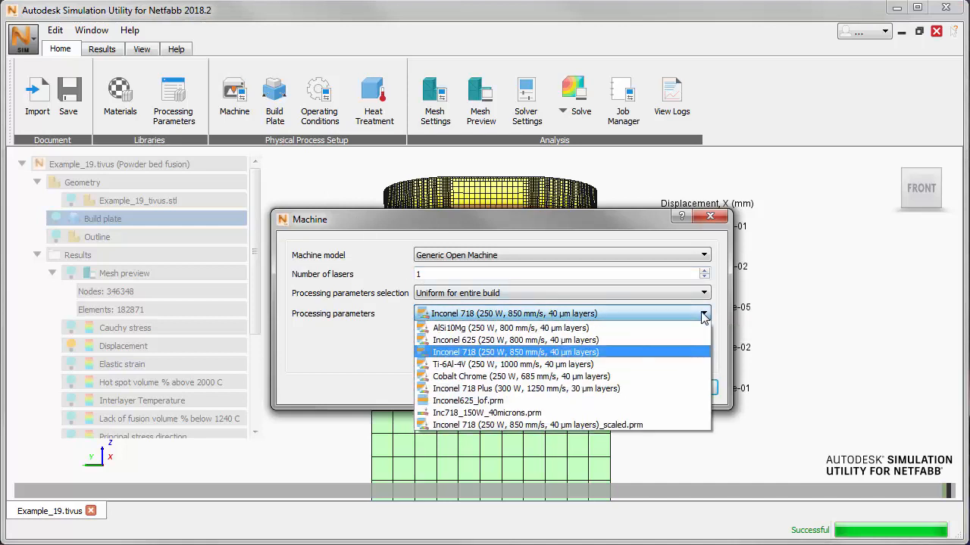
pyautogui.click(647, 425)
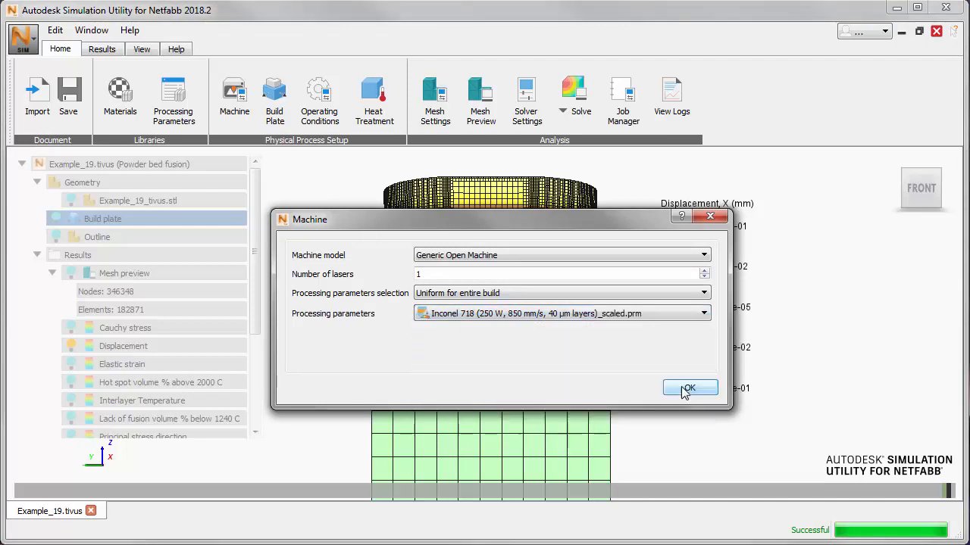
pyautogui.click(686, 389)
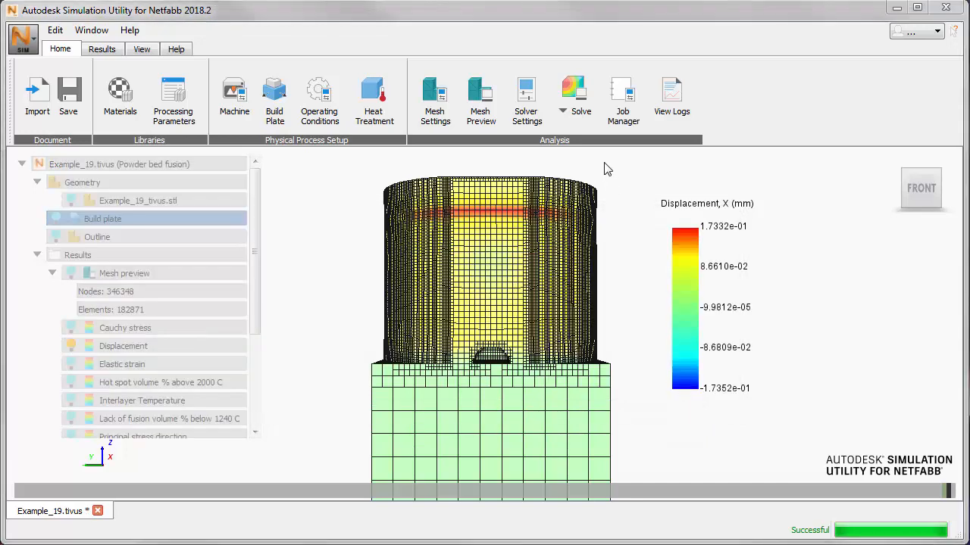
pyautogui.click(574, 91)
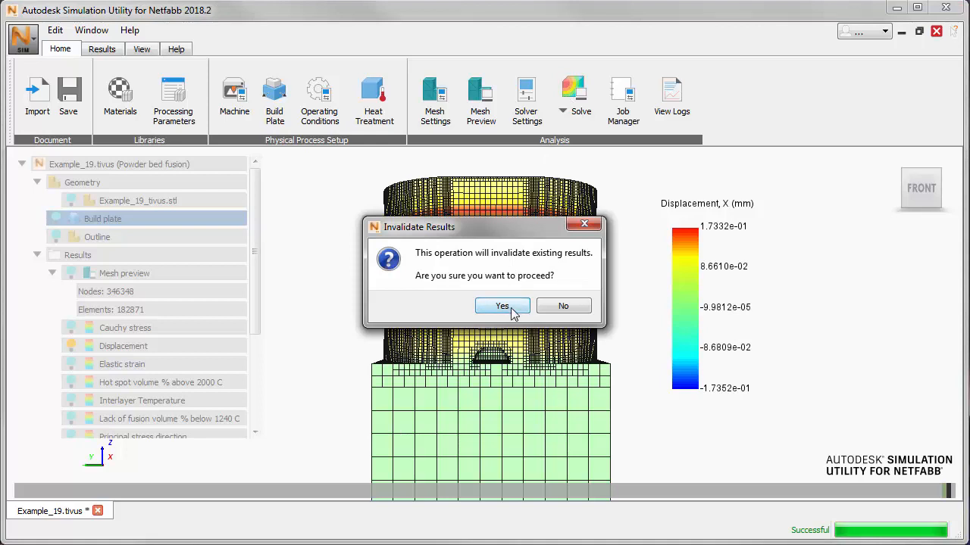
pyautogui.click(503, 306)
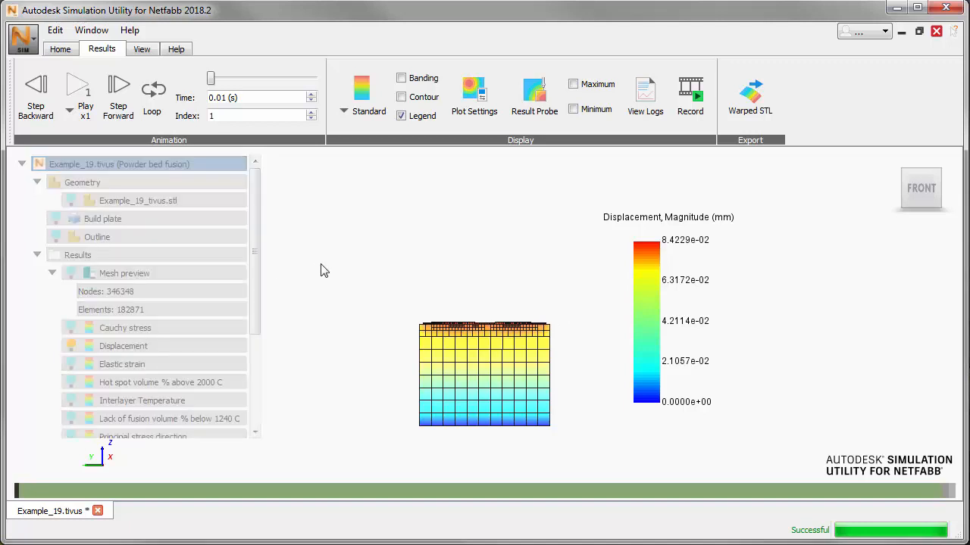
# - Set the new displacement result plot to show the X component
pyautogui.click(472, 89)
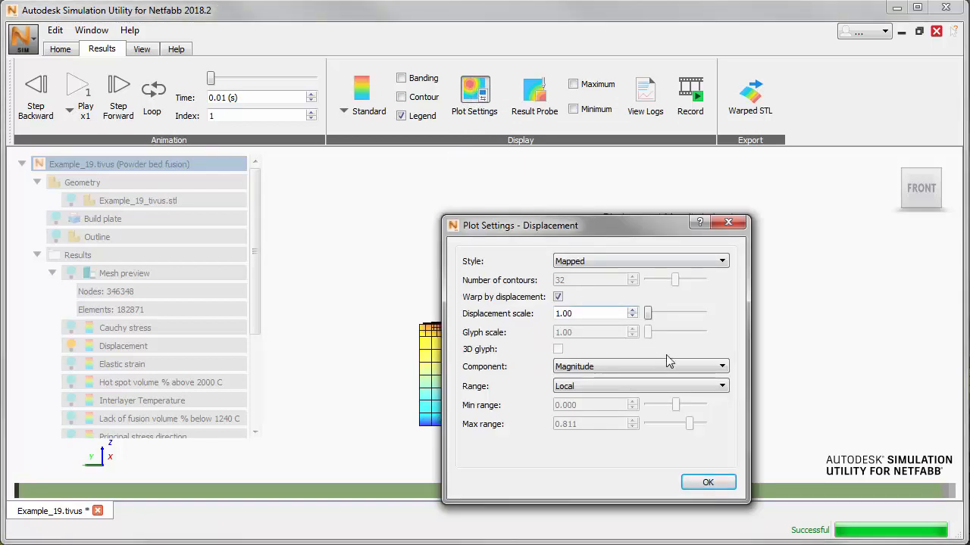
pyautogui.click(722, 368)
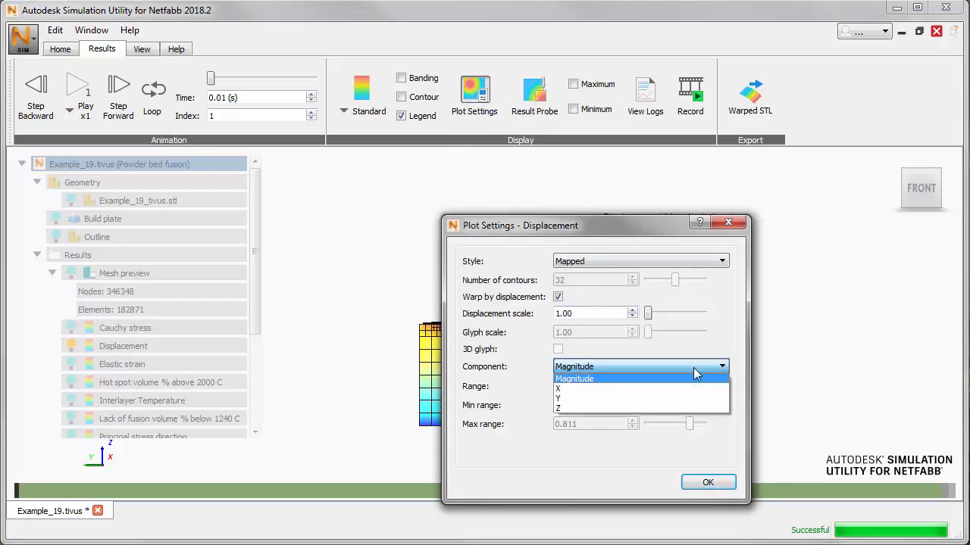
pyautogui.click(584, 389)
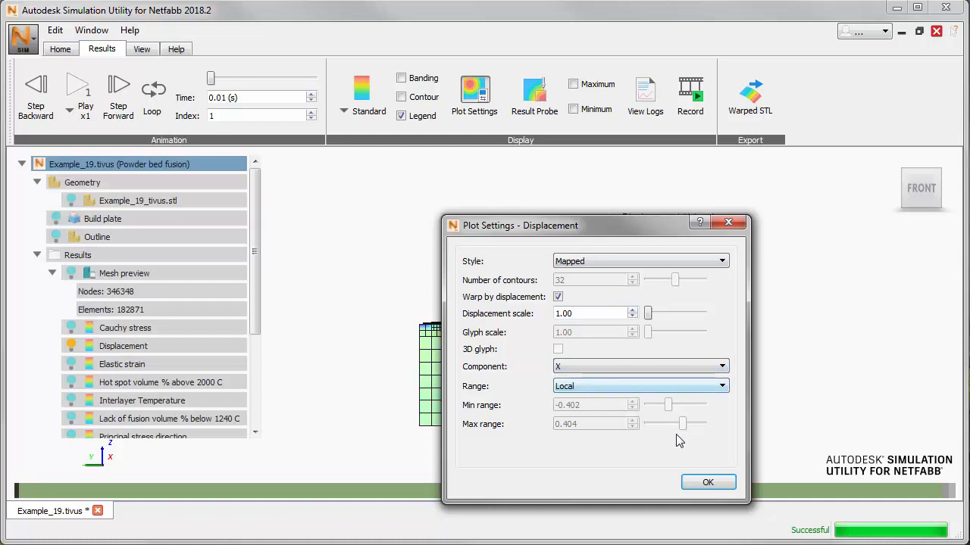
pyautogui.click(706, 484)
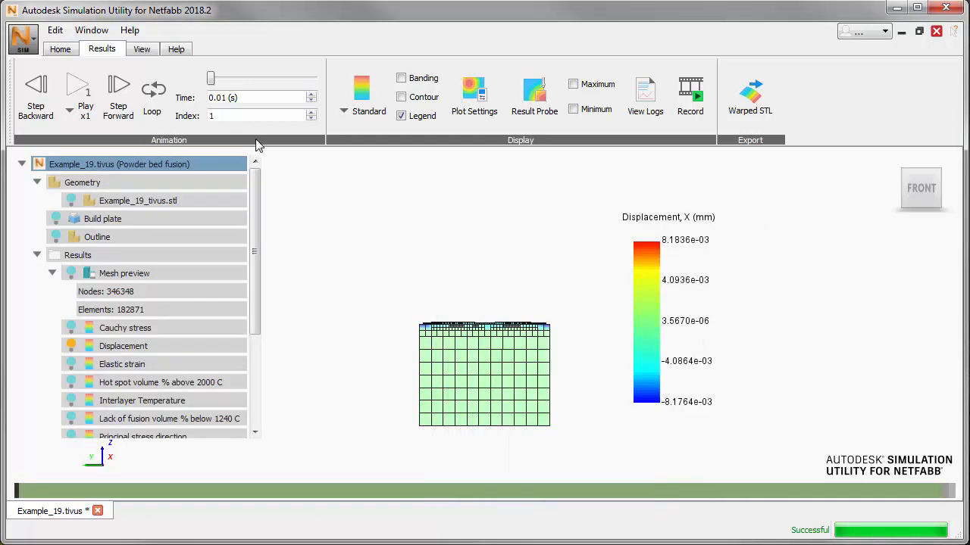
# - Advance the recalculated results through the build to index 130 to examine the X displacement
pyautogui.click(118, 89)
pyautogui.click(118, 89)
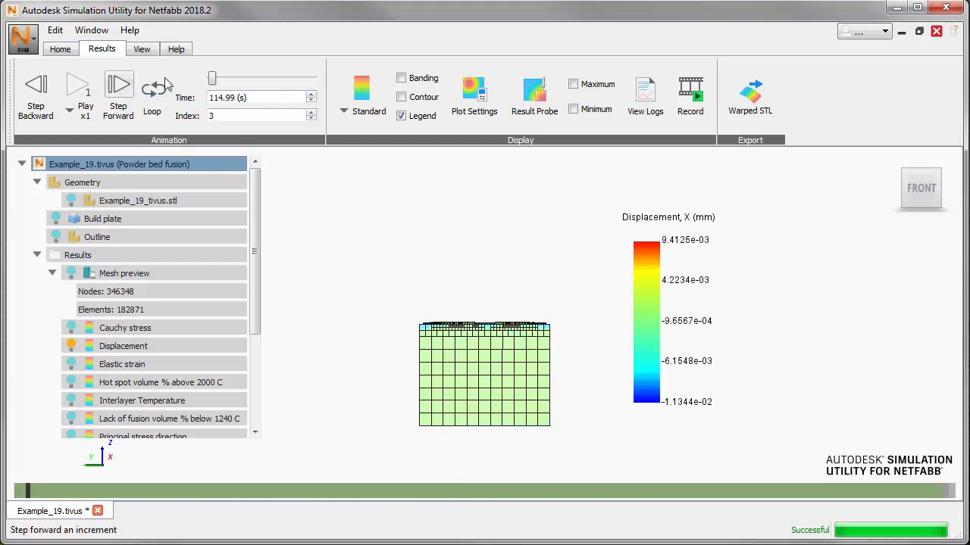
pyautogui.moveTo(213, 83); pyautogui.dragTo(279, 84)
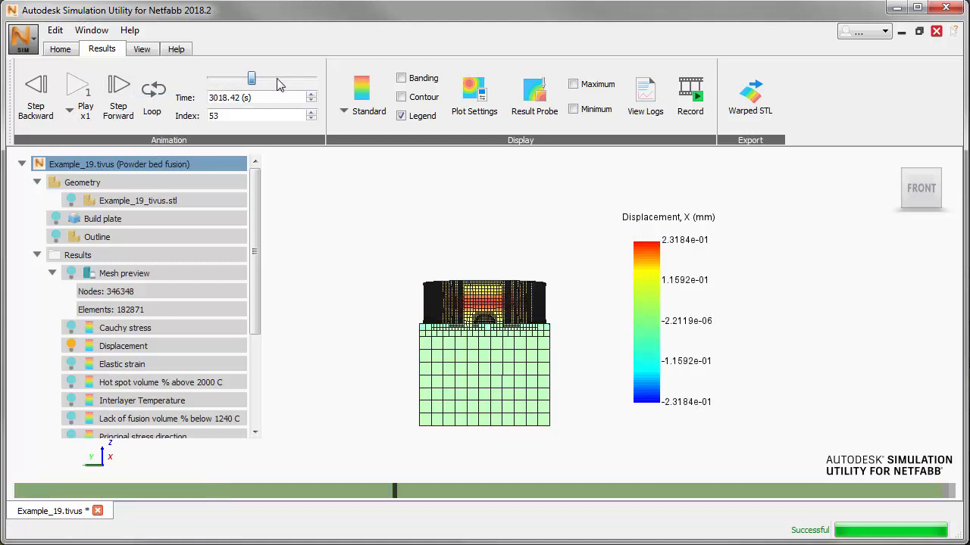
pyautogui.click(289, 78)
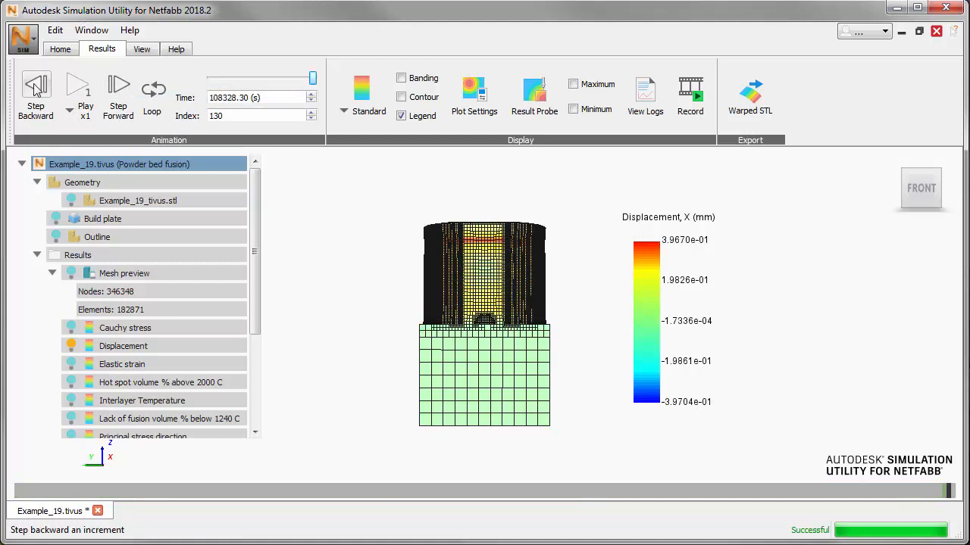